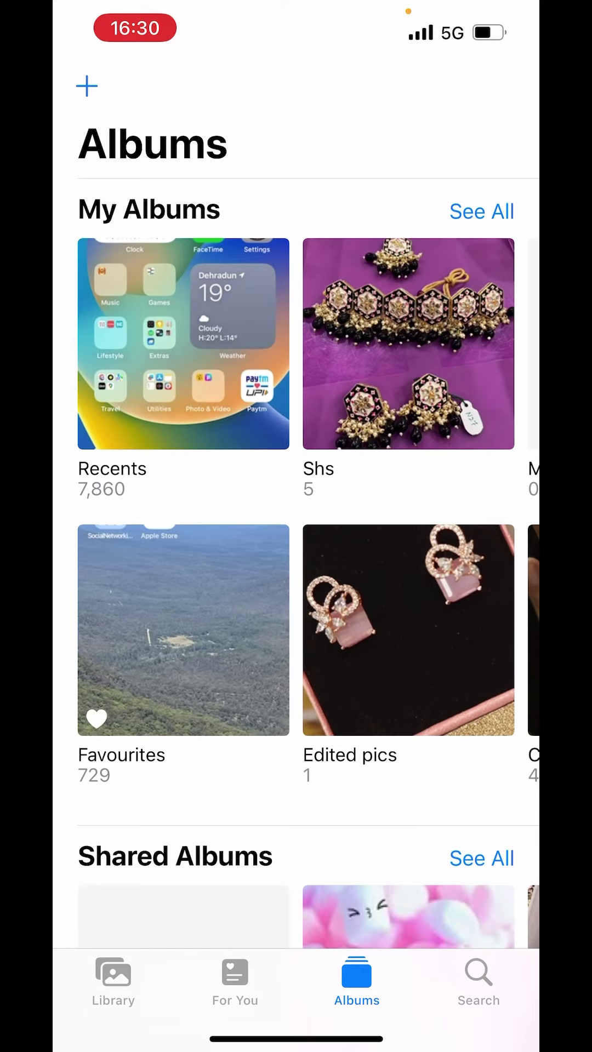
Browse from Recents back to Albums and press-and-hold the peacock earrings Live Photo to play it.
{"action": "left_click", "coordinate": [183, 343]}
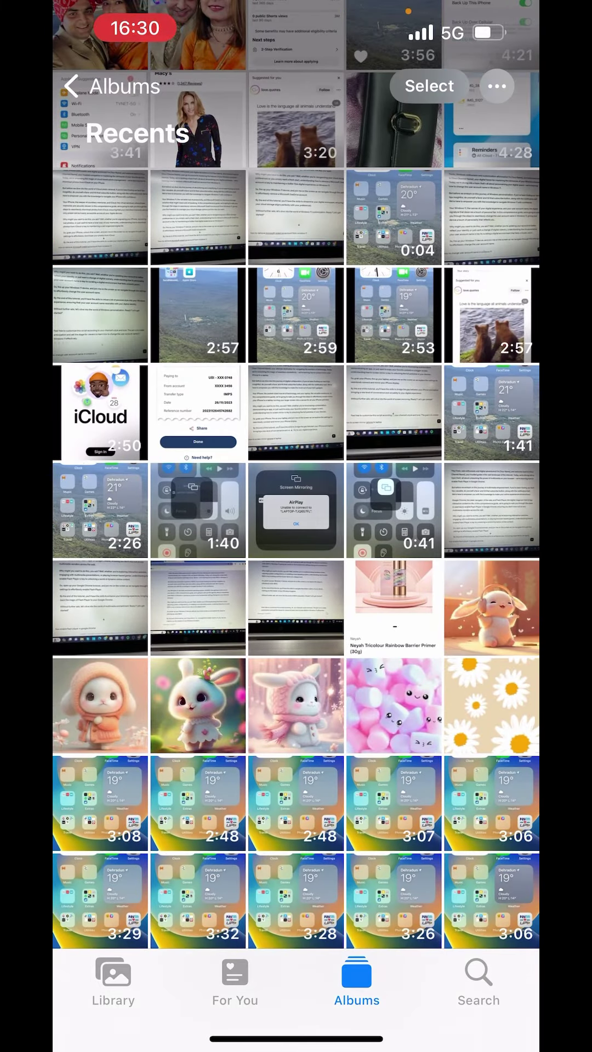
{"action": "scroll", "coordinate": [296, 493], "scroll_direction": "down", "scroll_amount": 2}
{"action": "left_click", "coordinate": [113, 86]}
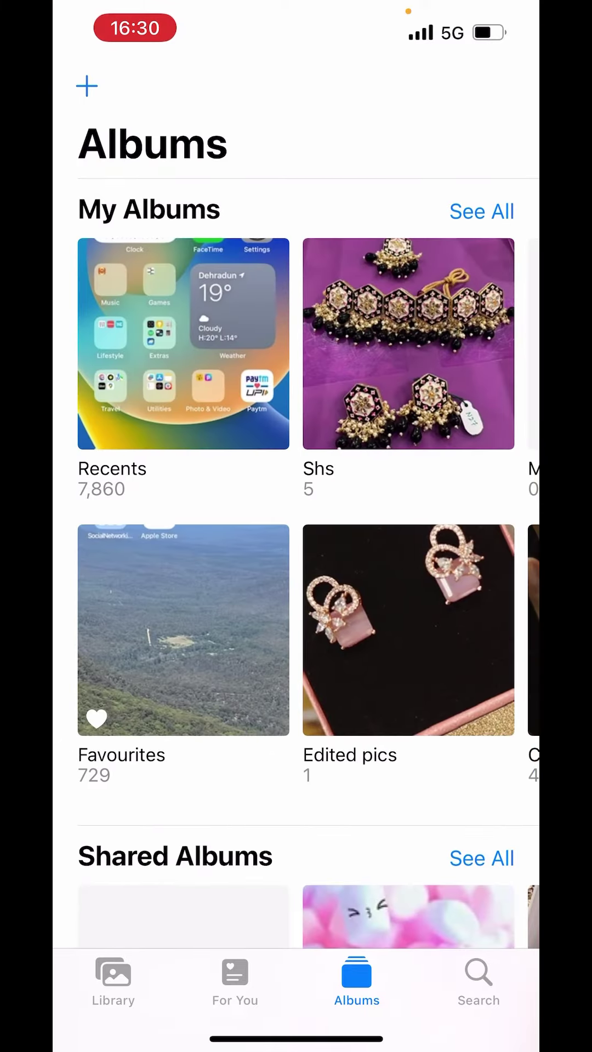
{"action": "scroll", "coordinate": [295, 526], "scroll_direction": "down", "scroll_amount": 3}
{"action": "scroll", "coordinate": [296, 526], "scroll_direction": "down", "scroll_amount": 5}
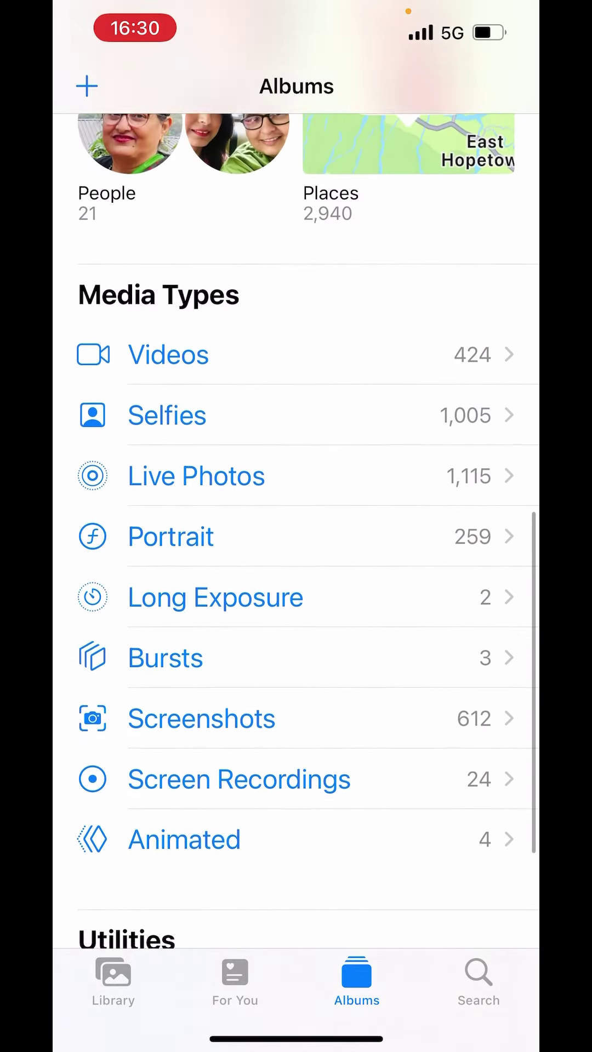
{"action": "scroll", "coordinate": [296, 526], "scroll_direction": "up", "scroll_amount": 1}
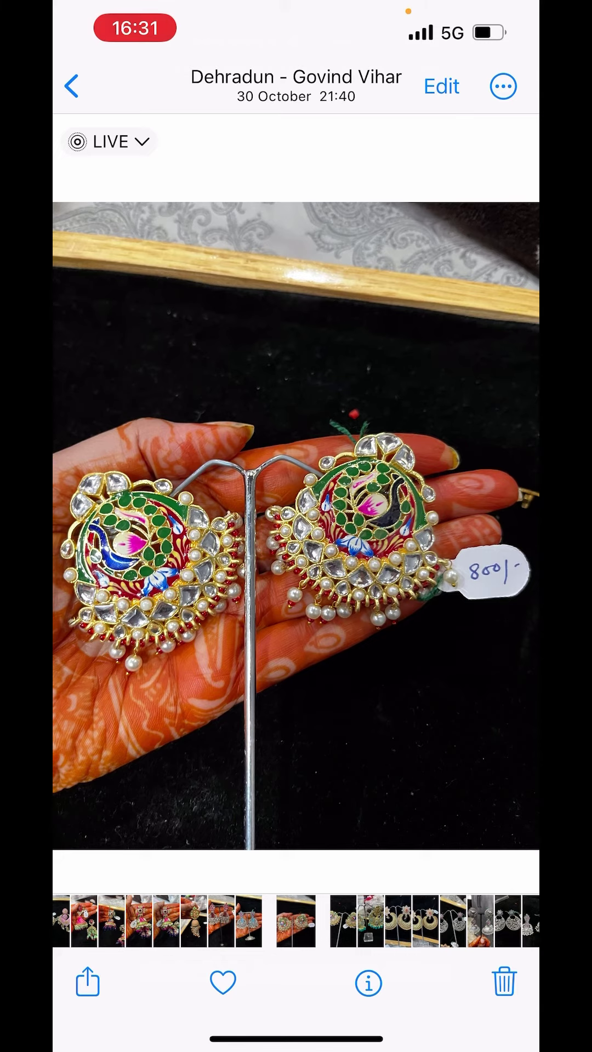
{"action": "left_click_drag", "start_coordinate": [295, 527], "coordinate": [300, 527]}
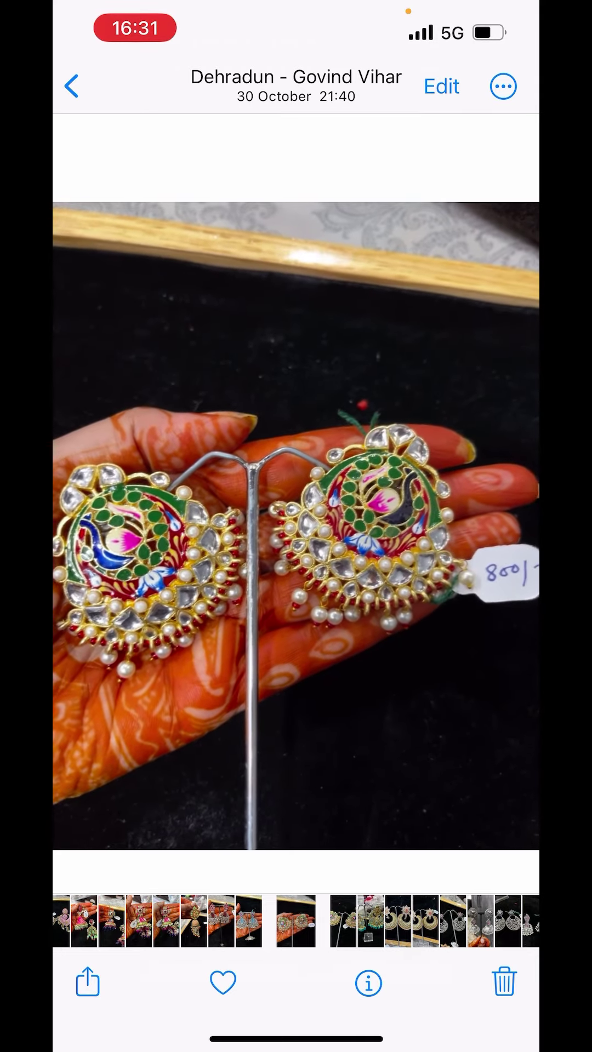
{"action": "left_click", "coordinate": [71, 85]}
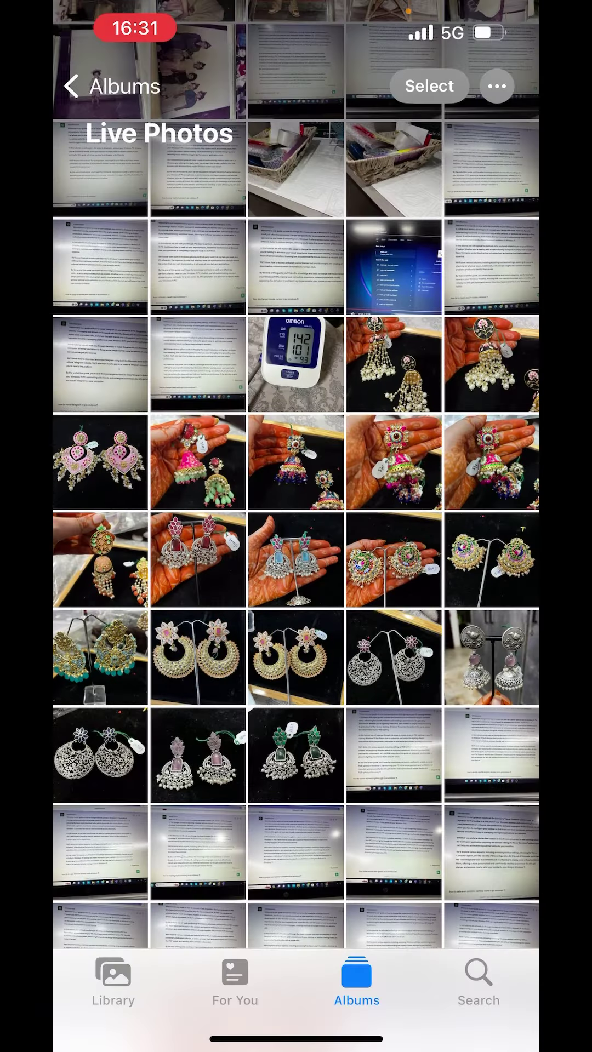
{"action": "scroll", "coordinate": [296, 526], "scroll_direction": "down", "scroll_amount": 5}
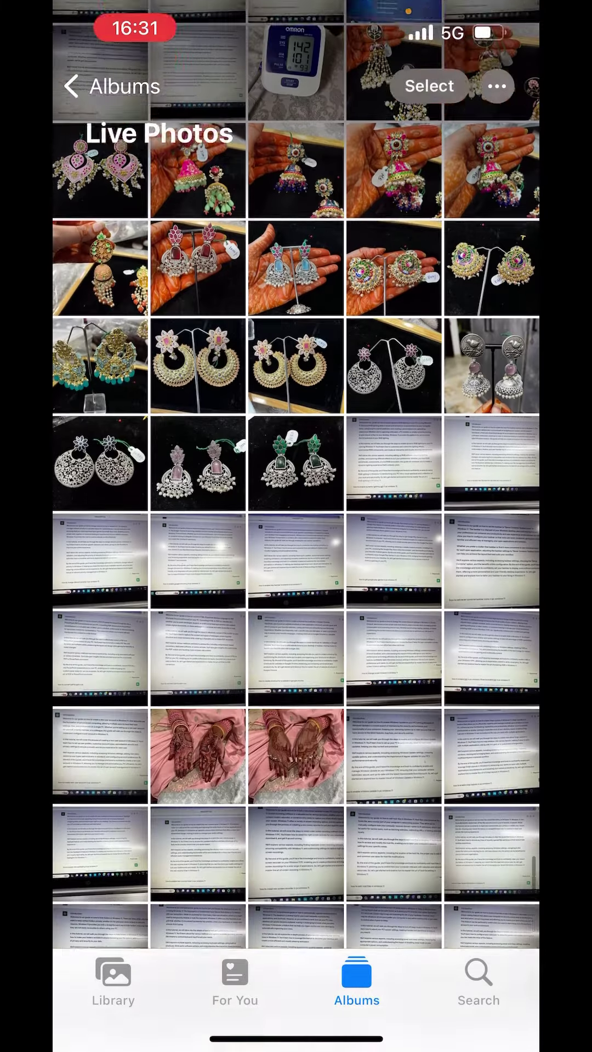
{"action": "left_click", "coordinate": [198, 725]}
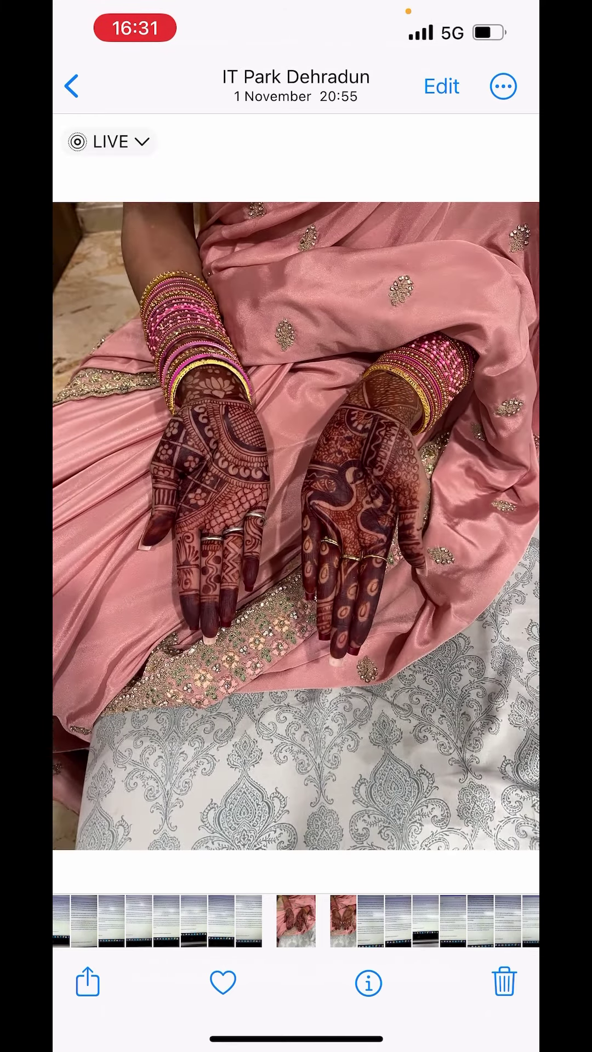
{"action": "left_click", "coordinate": [72, 85]}
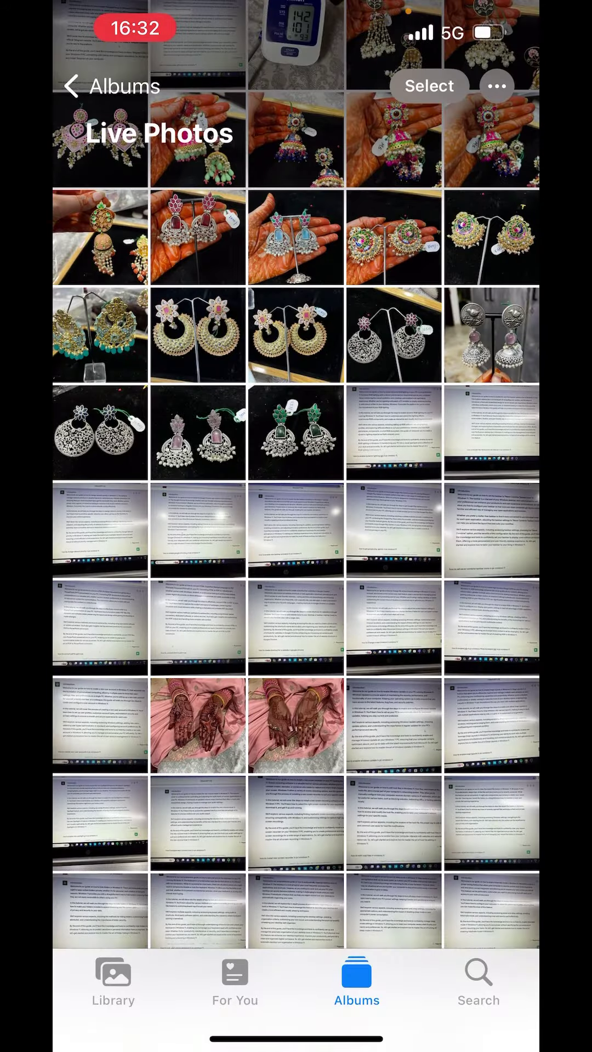
{"action": "scroll", "coordinate": [296, 525], "scroll_direction": "down", "scroll_amount": 1}
Back out to the albums list, then swipe up twice to reach the Home Screen.
{"action": "left_click", "coordinate": [99, 86]}
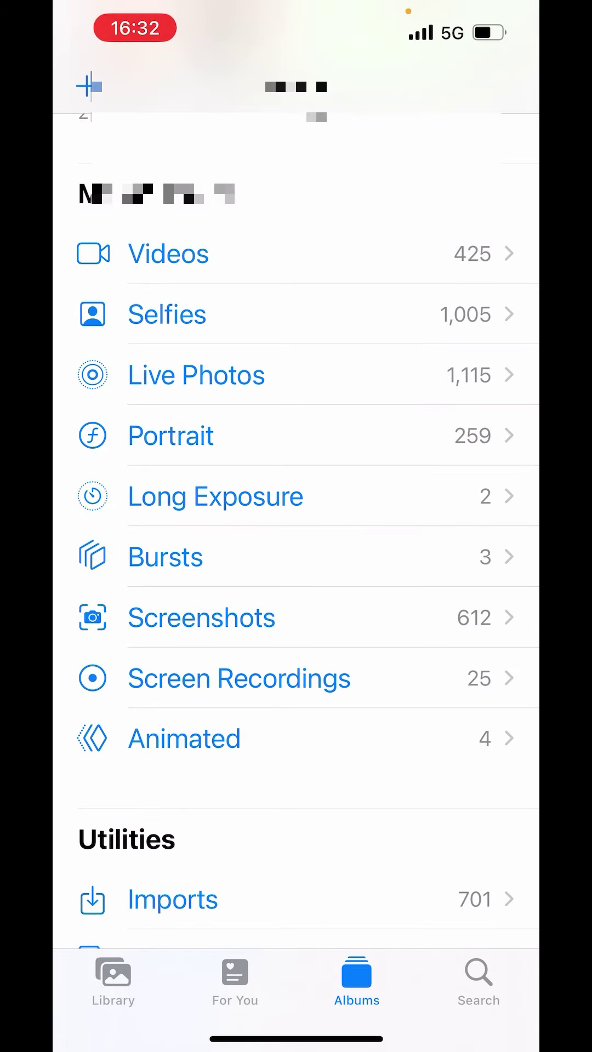
{"action": "scroll", "coordinate": [296, 526], "scroll_direction": "up", "scroll_amount": 1}
{"action": "scroll", "coordinate": [297, 526], "scroll_direction": "up", "scroll_amount": 3}
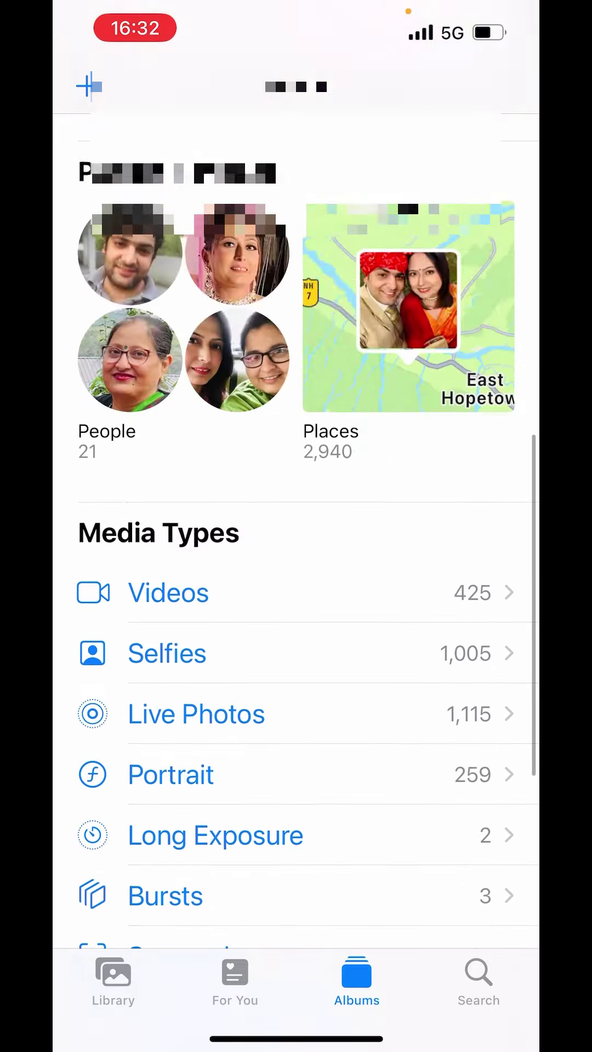
{"action": "scroll", "coordinate": [296, 526], "scroll_direction": "down", "scroll_amount": 3}
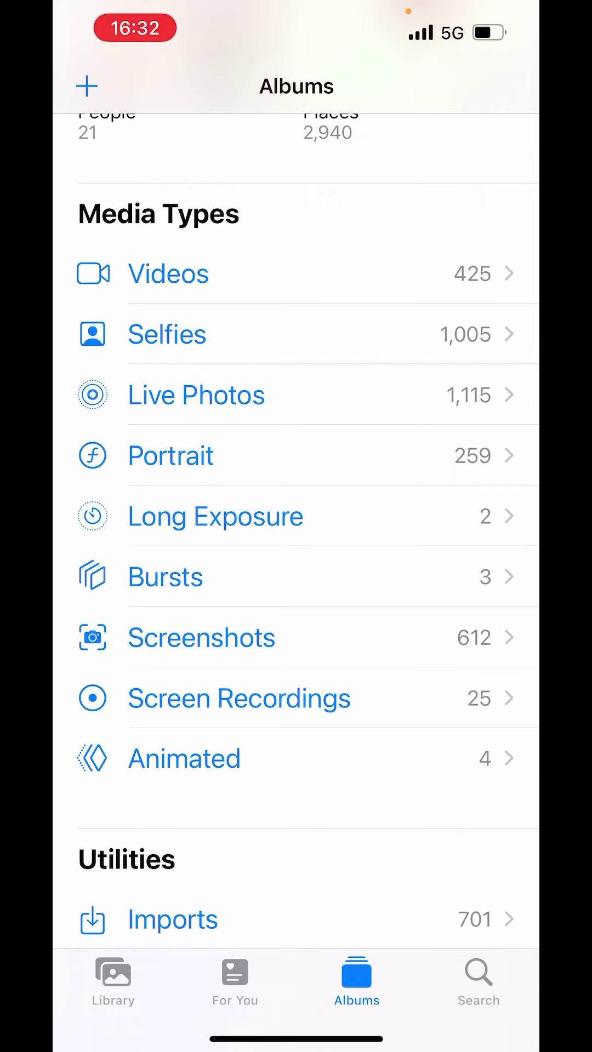
{"action": "left_click_drag", "start_coordinate": [296, 1040], "coordinate": [296, 657]}
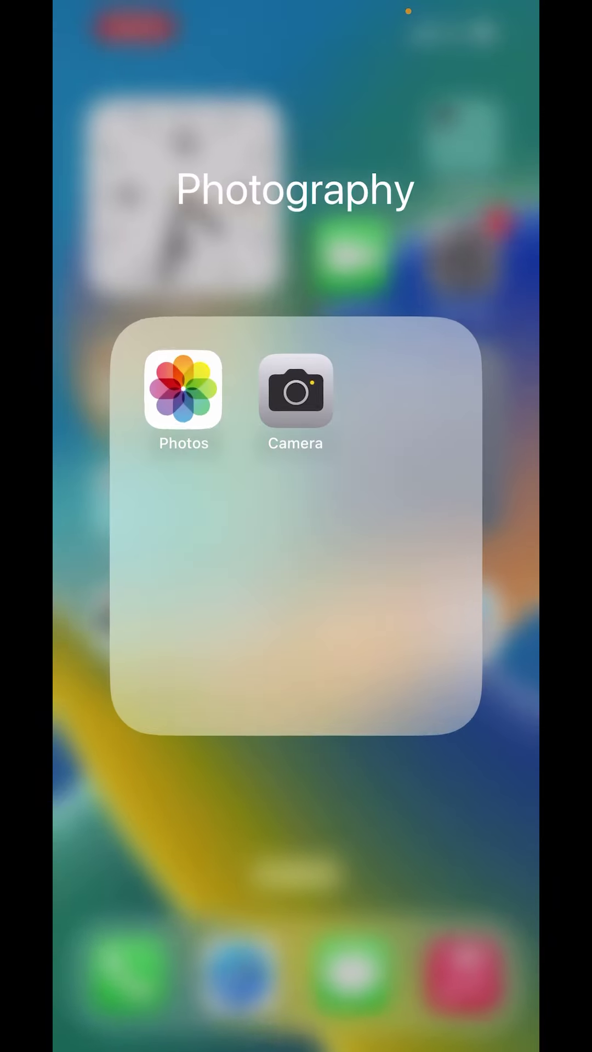
{"action": "left_click_drag", "start_coordinate": [296, 1040], "coordinate": [296, 658]}
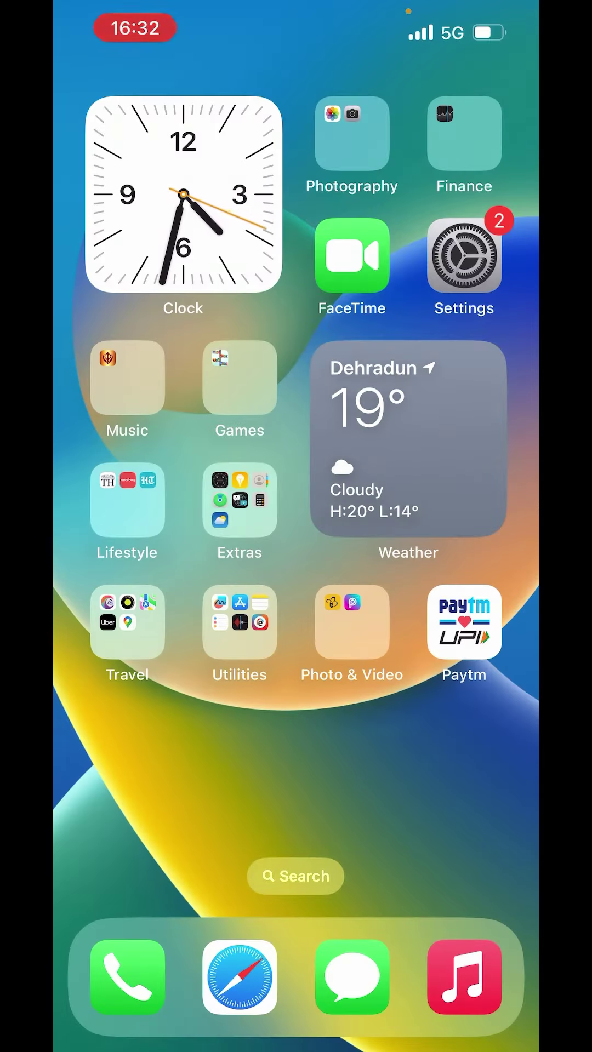